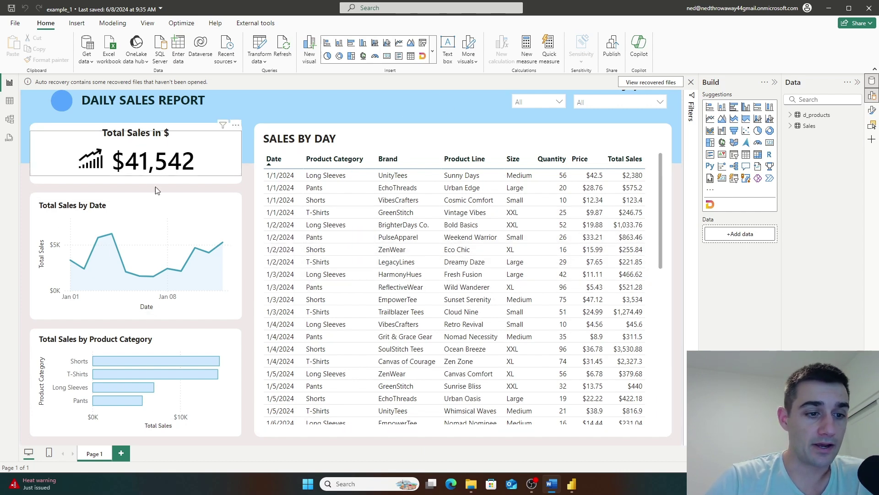
# Step: Add a new calculated table in the model view and name it "size small" in its formula
pyautogui.click(14, 104)
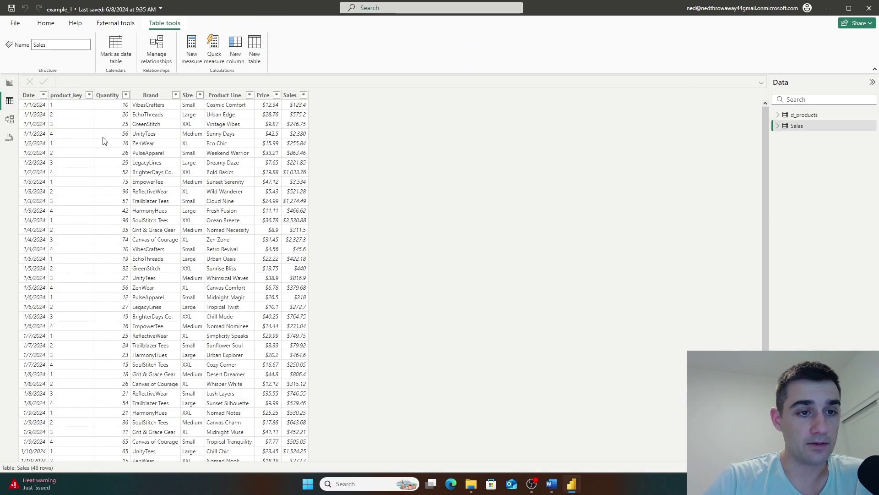
pyautogui.click(8, 122)
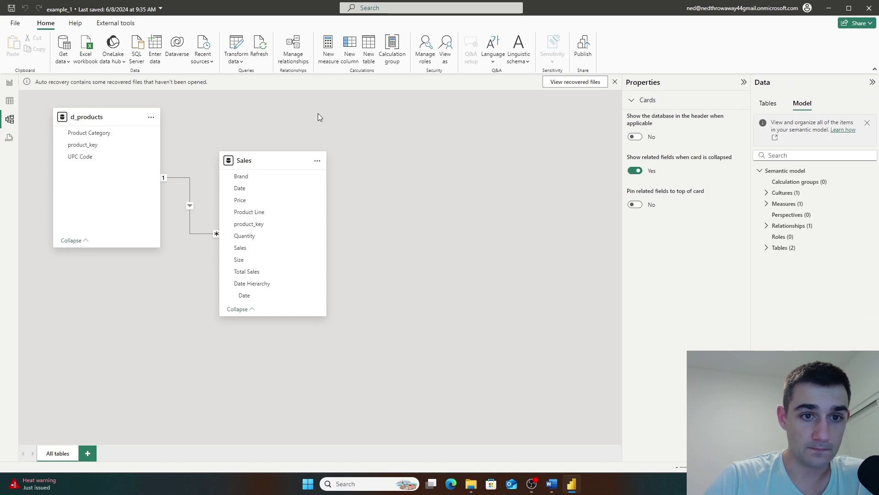
pyautogui.click(369, 44)
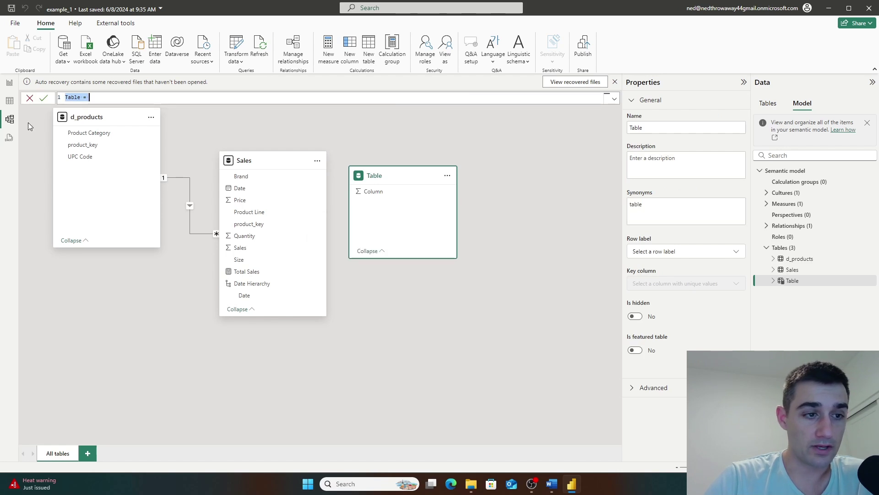
pyautogui.doubleClick(80, 97)
pyautogui.moveTo(81, 98); pyautogui.dragTo(62, 95)
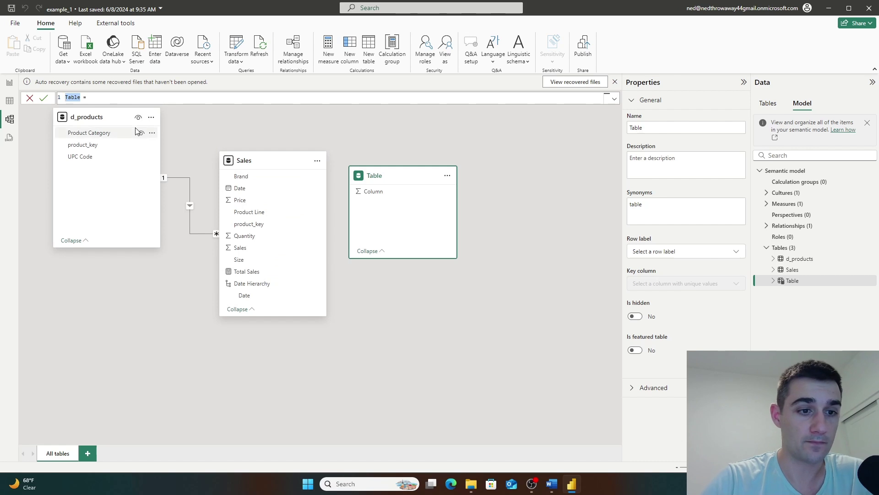
pyautogui.press('BackSpace')
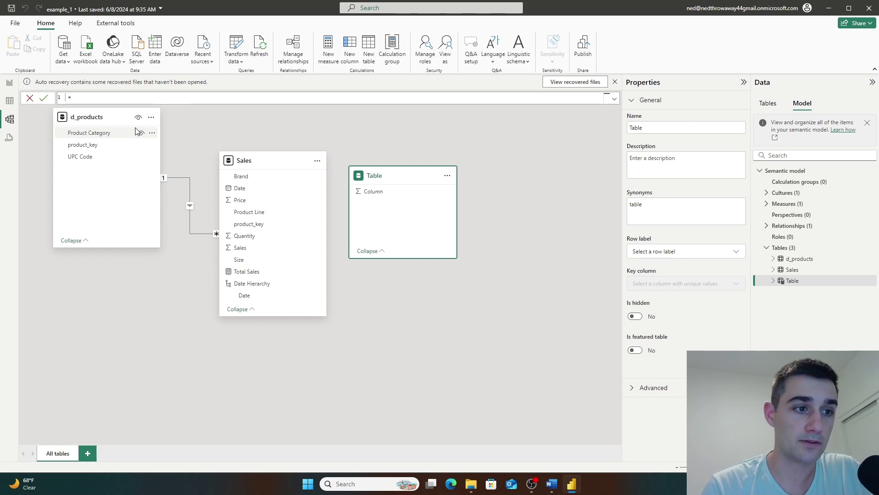
pyautogui.write('size small')
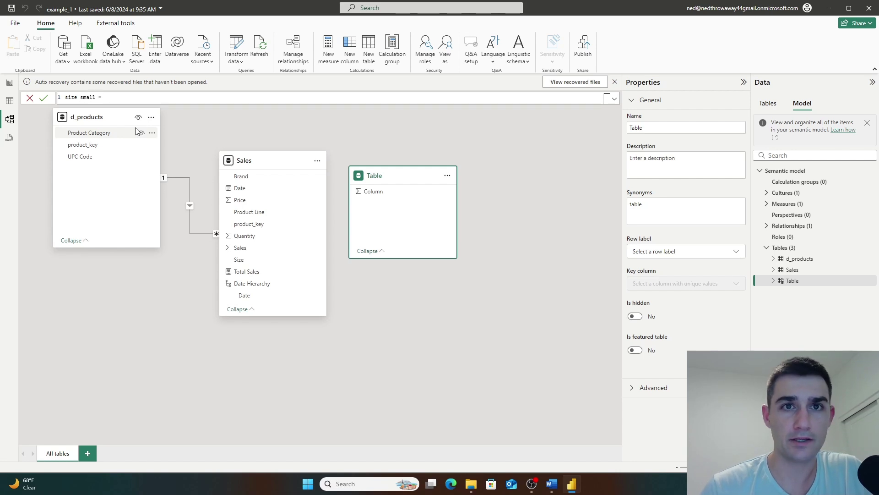
# Step: Define the size small table as calculate(Sales, Sales[Size] = "Small")
pyautogui.write(' = calc')
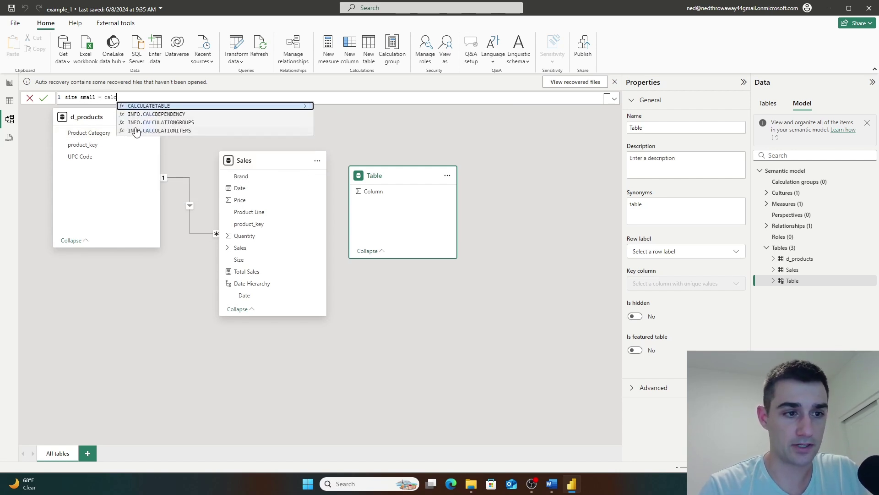
pyautogui.write('ulate(')
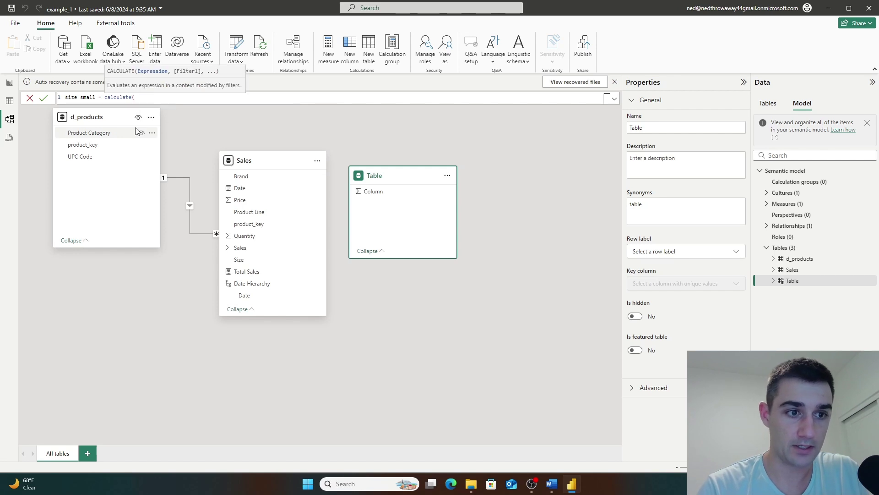
pyautogui.write('Sales')
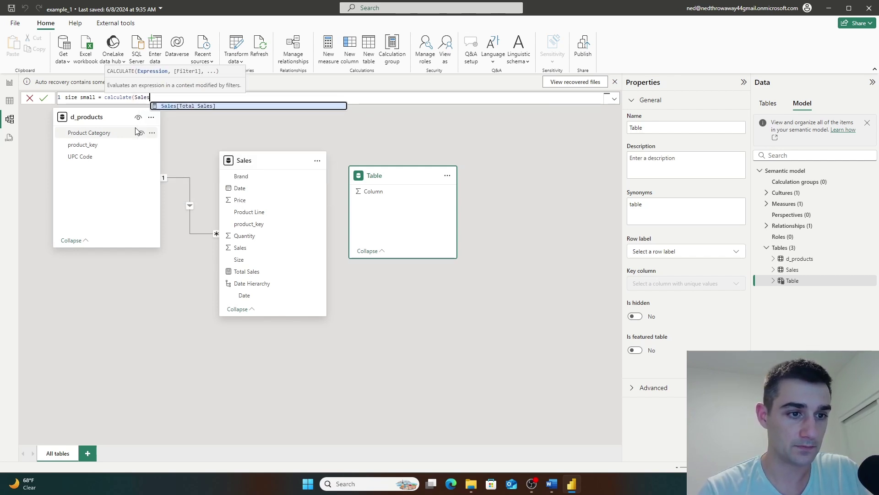
pyautogui.write(', sal')
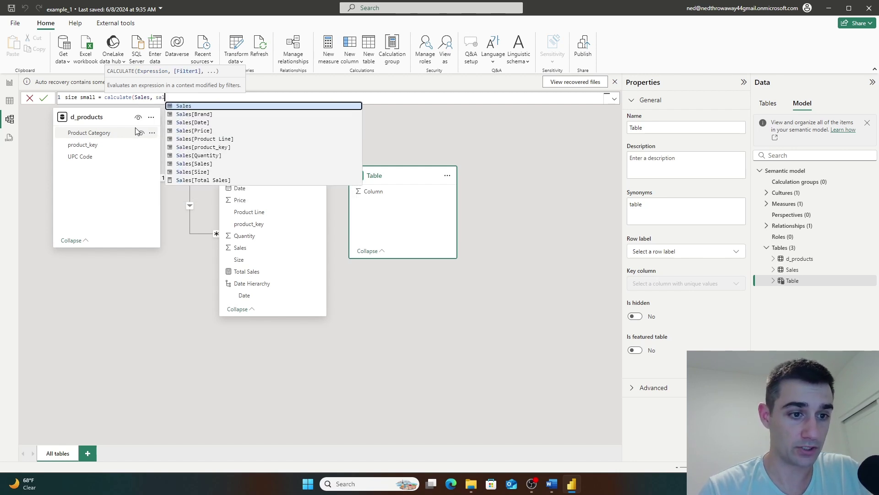
pyautogui.press('Down')
pyautogui.press('Down')
pyautogui.press('Down')
pyautogui.press('Down')
pyautogui.press('Down')
pyautogui.press('Down')
pyautogui.press('Down')
pyautogui.press('Down')
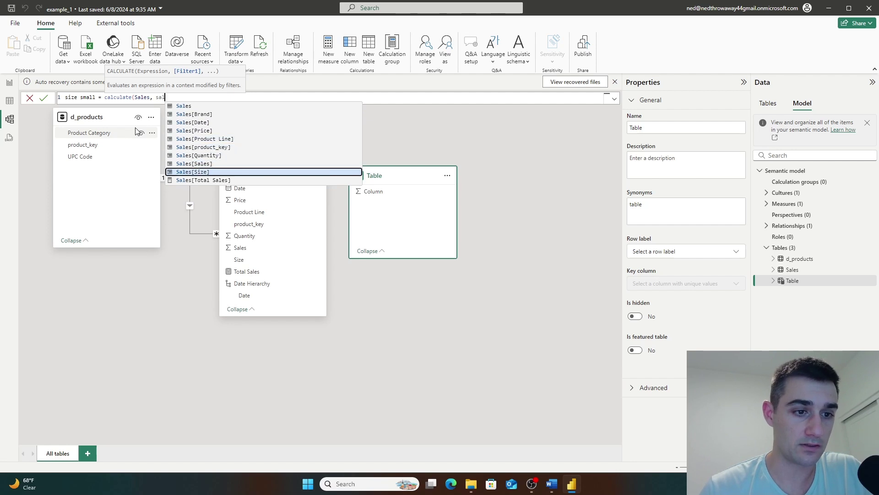
pyautogui.press('Tab')
pyautogui.write('= ')
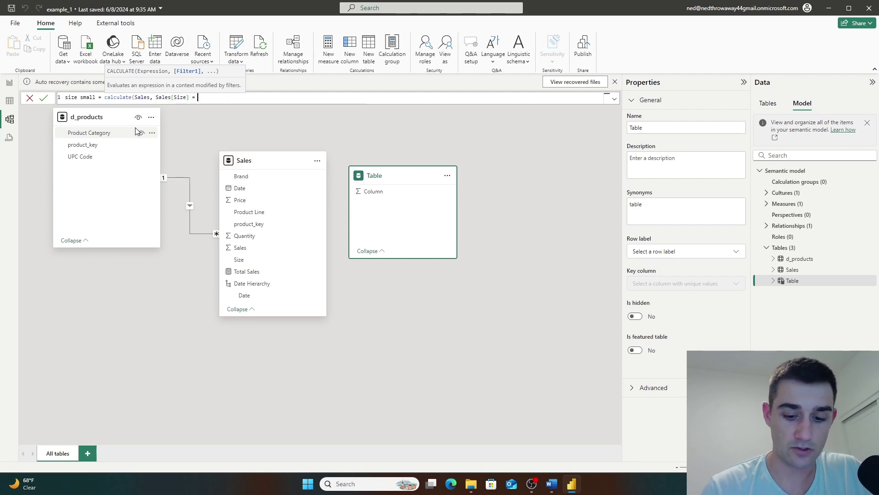
pyautogui.write('"Small"')
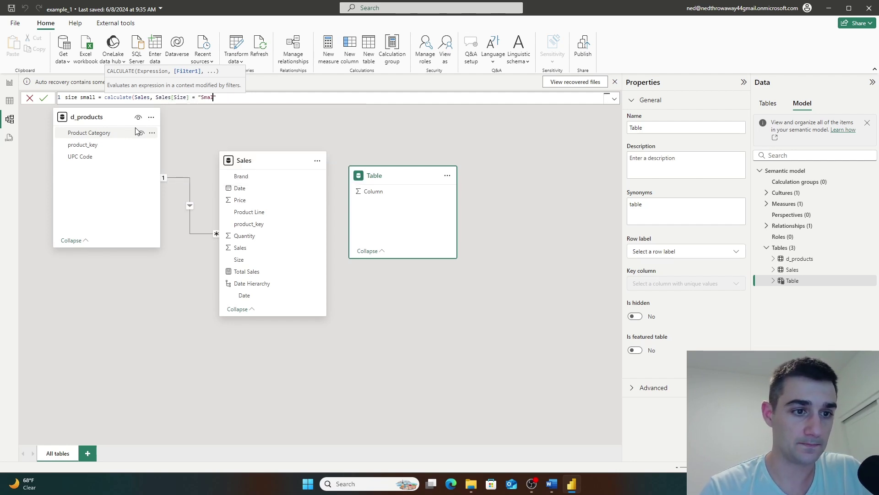
pyautogui.write(')')
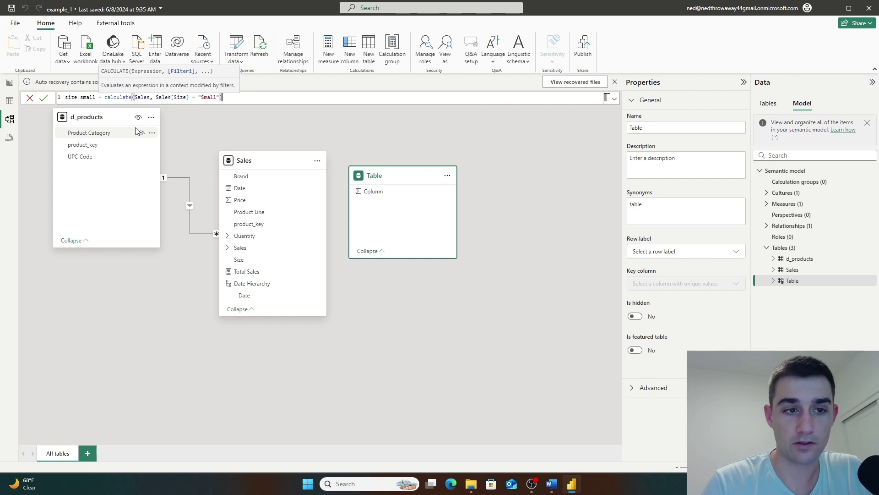
# Step: Change the size small formula's function to CALCULATETABLE and commit the table definition
pyautogui.click(131, 98)
pyautogui.write('tab')
pyautogui.click(176, 110)
pyautogui.doubleClick(107, 98)
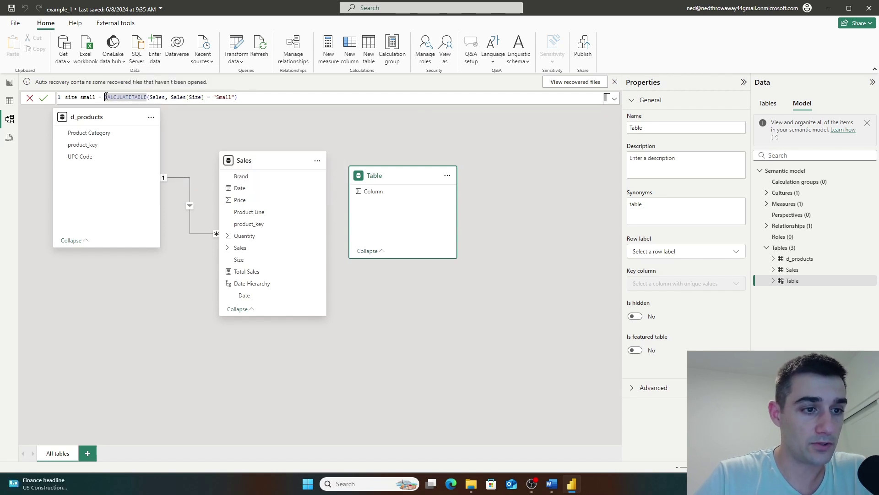
pyautogui.moveTo(107, 98); pyautogui.dragTo(235, 98)
pyautogui.click(152, 98)
pyautogui.click(171, 97)
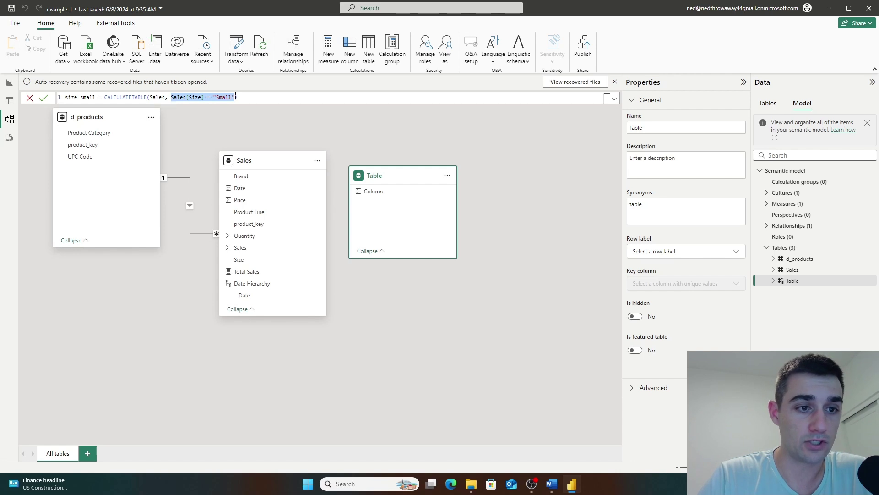
pyautogui.click(44, 97)
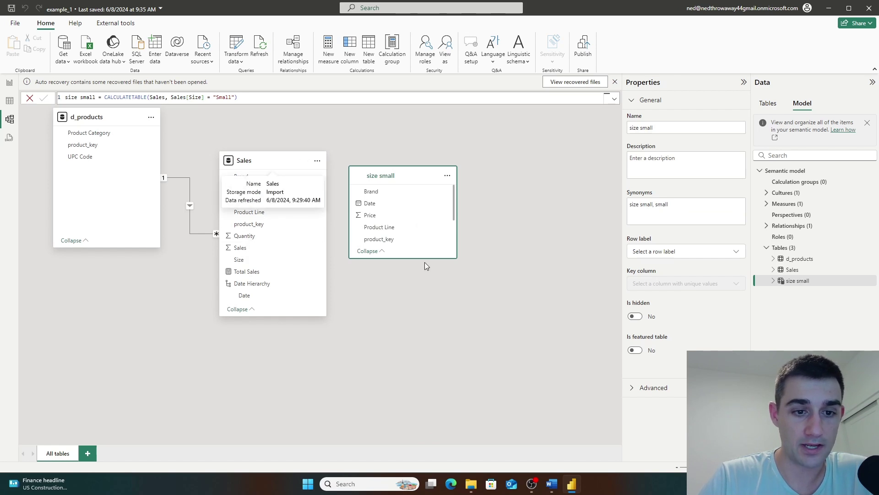
# Step: Enlarge the size small card in the model diagram to show all its fields, and compare its rows with the Sales table's
pyautogui.moveTo(411, 256); pyautogui.dragTo(417, 338)
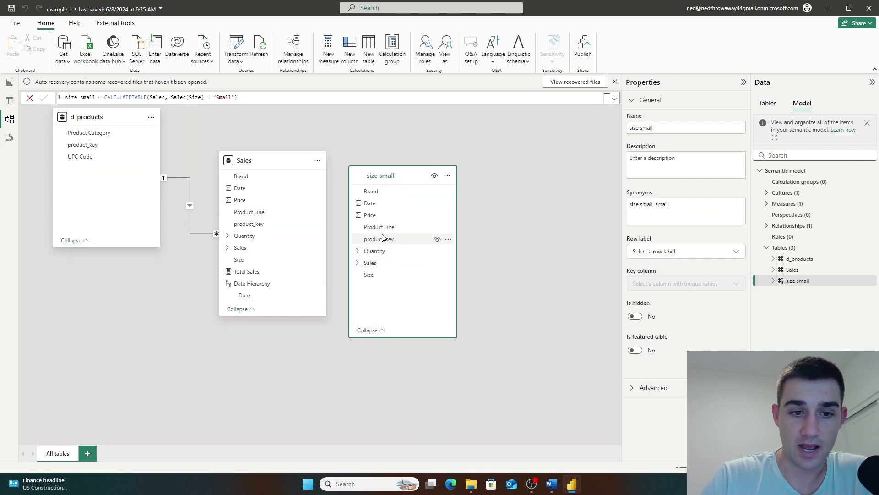
pyautogui.click(773, 105)
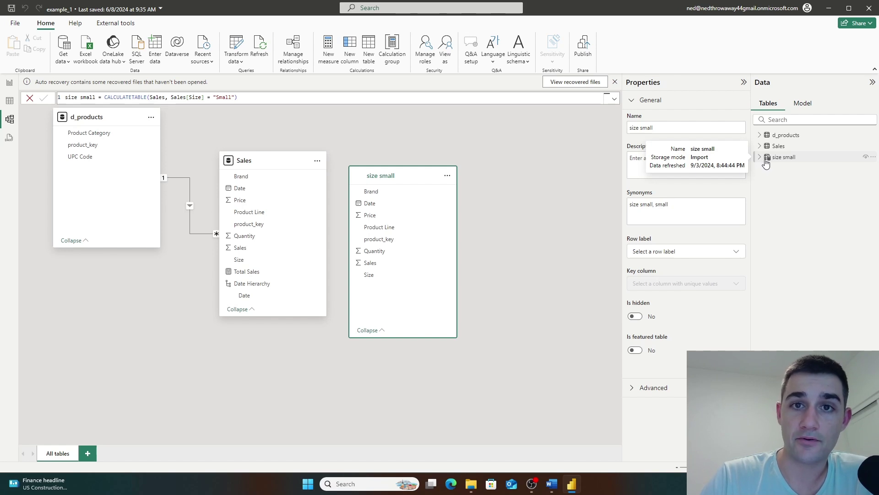
pyautogui.click(12, 104)
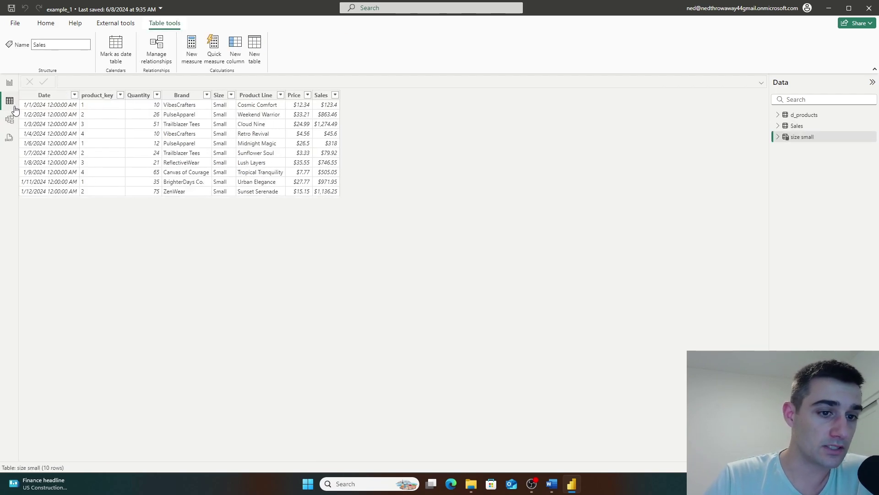
pyautogui.click(797, 126)
pyautogui.scroll(-4, 158, 236)
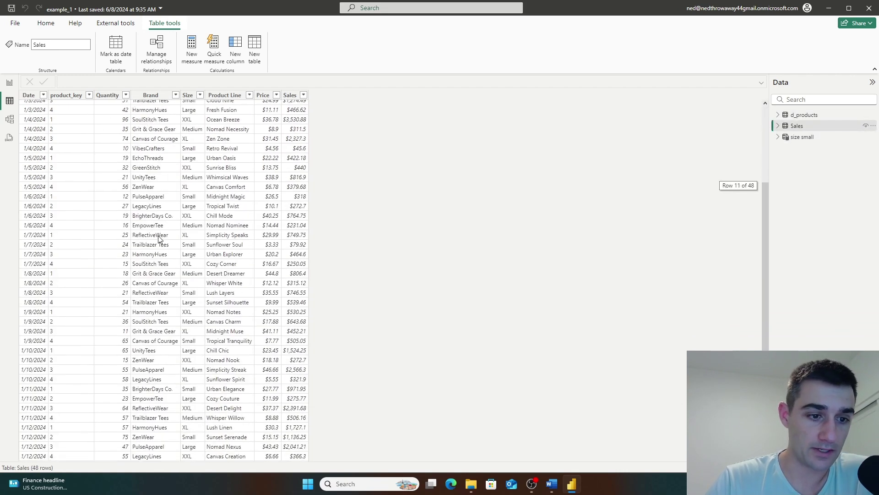
pyautogui.click(818, 140)
pyautogui.click(226, 80)
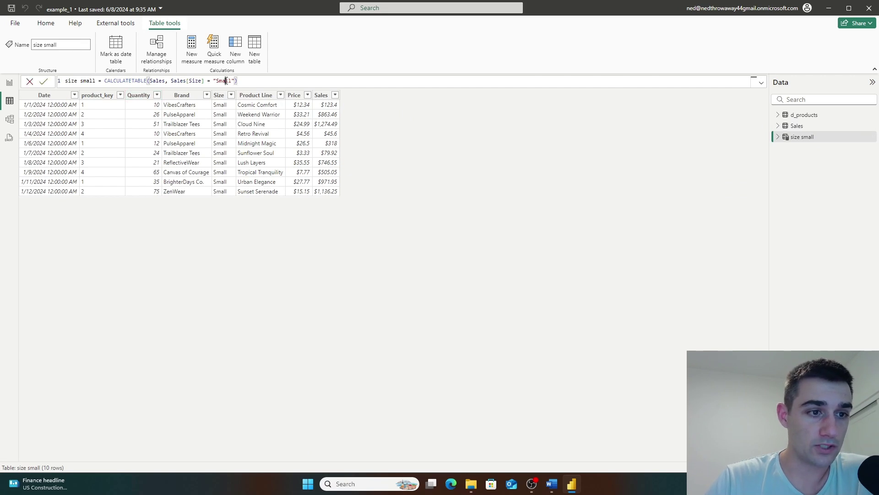
pyautogui.moveTo(101, 81); pyautogui.dragTo(240, 81)
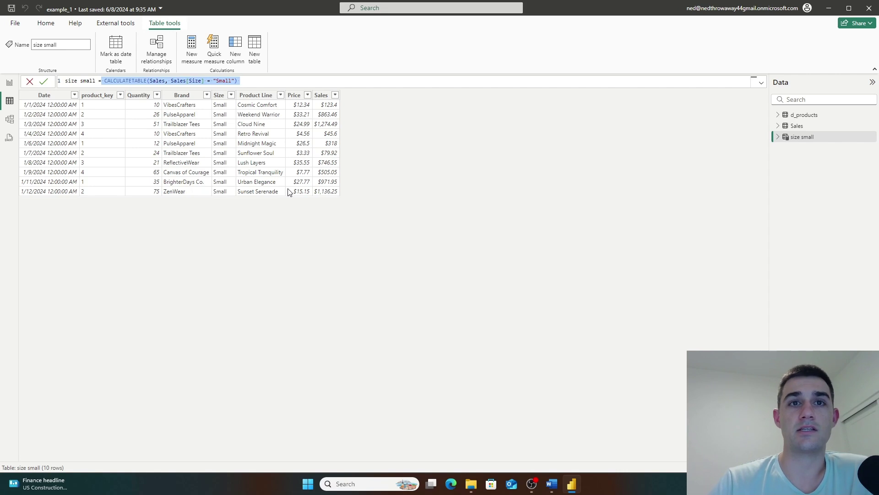
pyautogui.write('union(')
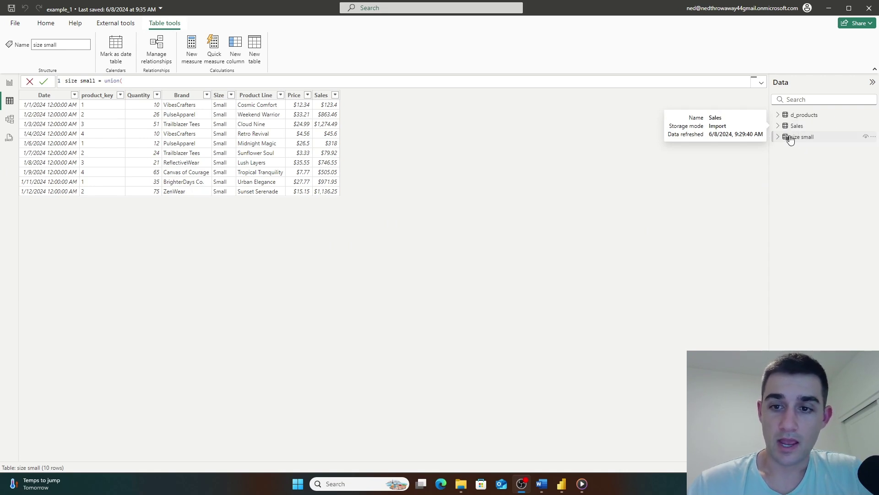
pyautogui.click(812, 140)
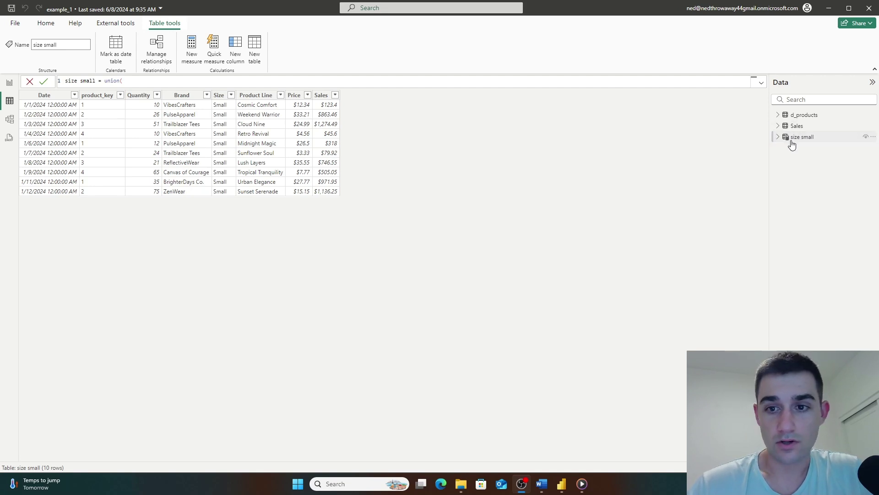
pyautogui.moveTo(803, 131)
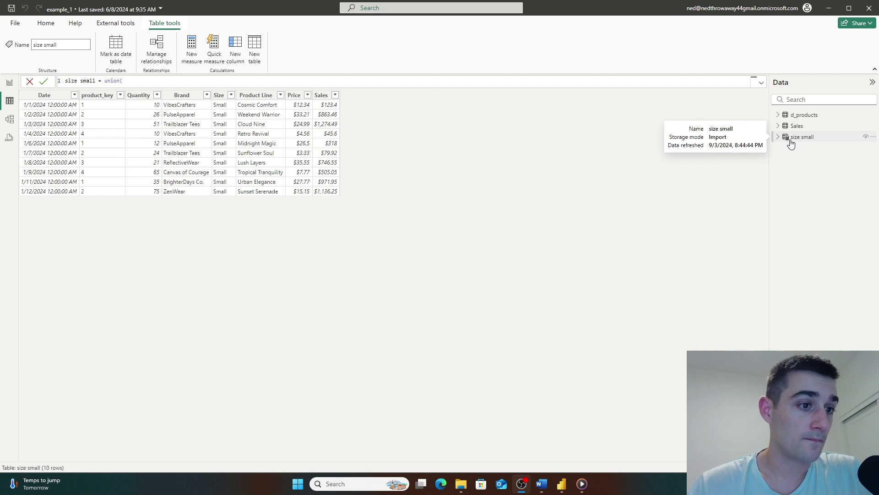
pyautogui.click(121, 81)
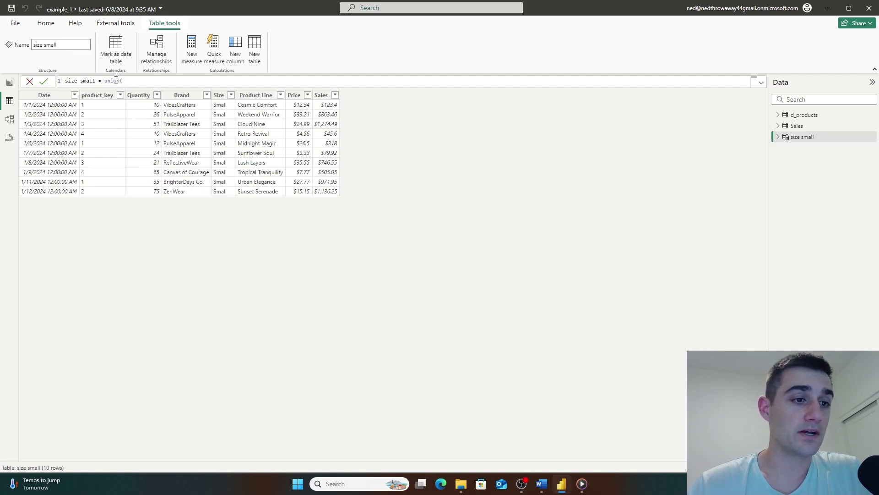
pyautogui.moveTo(98, 81); pyautogui.dragTo(65, 81)
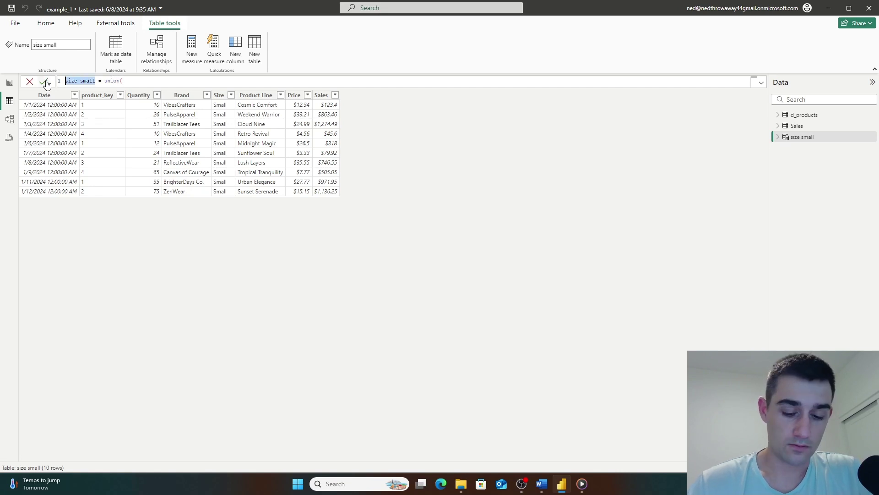
pyautogui.press('BackSpace')
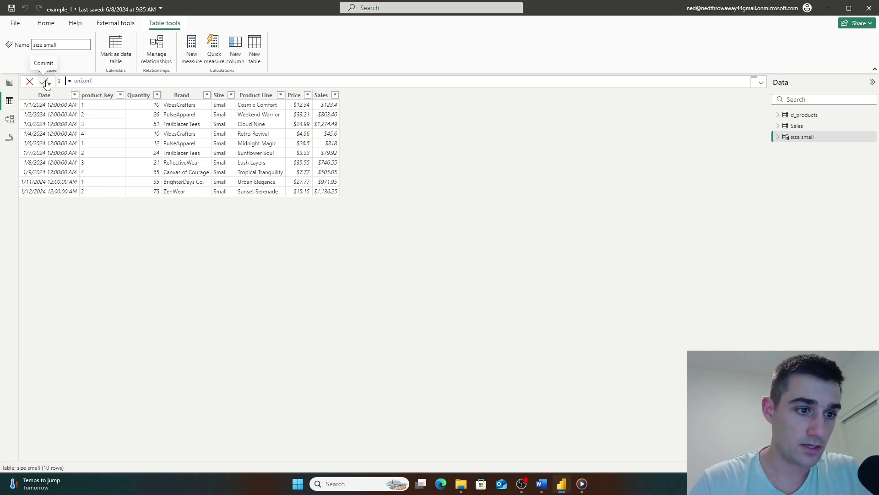
pyautogui.click(29, 81)
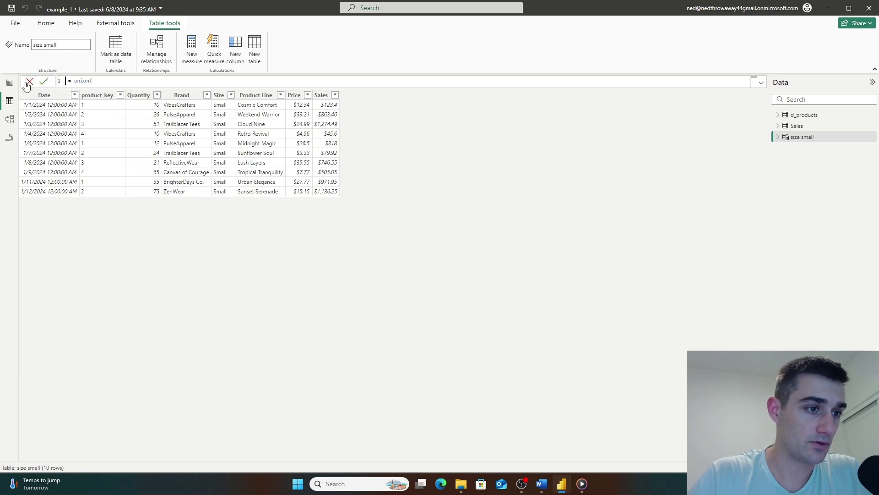
# Step: Add a calculated table in the model view defined as combined table = union('size small', 'Sales') and commit it
pyautogui.click(10, 120)
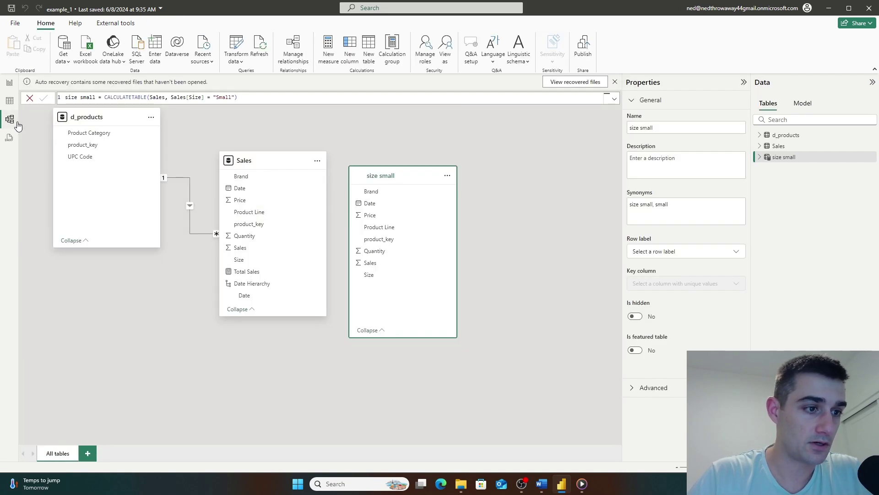
pyautogui.click(371, 47)
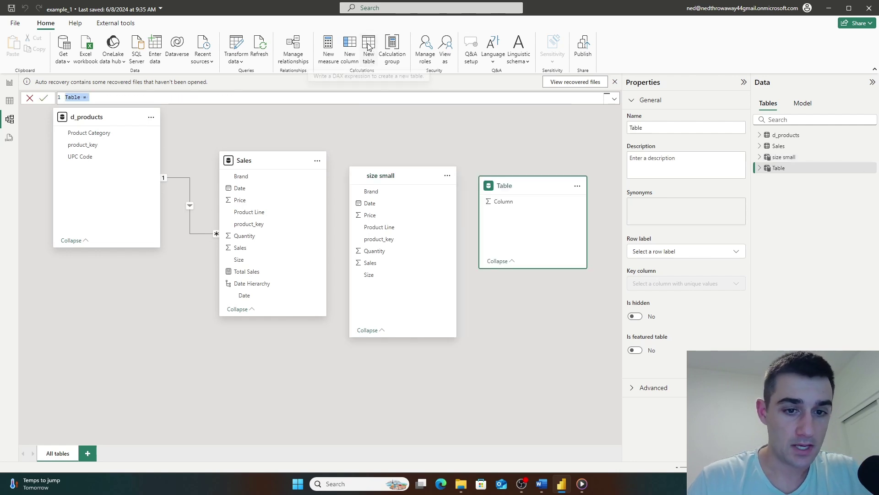
pyautogui.write('combined ta')
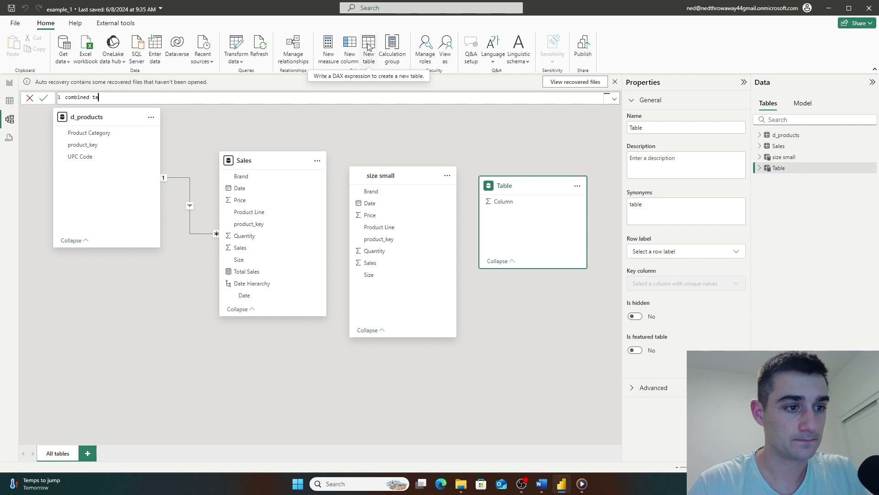
pyautogui.write('ble = union(')
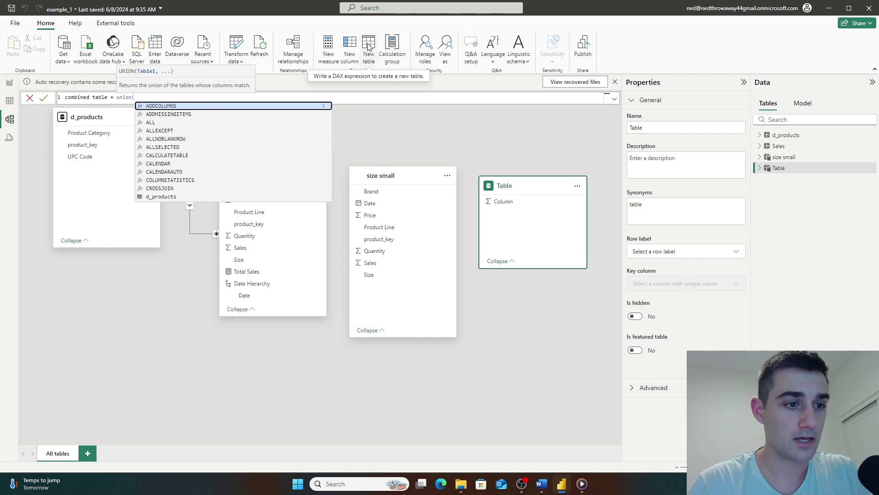
pyautogui.write("'size small'")
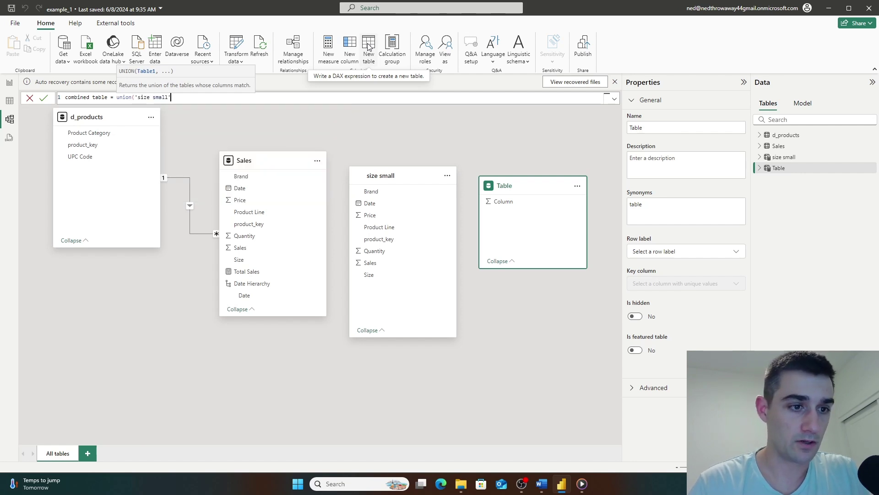
pyautogui.write(", 'Sales')")
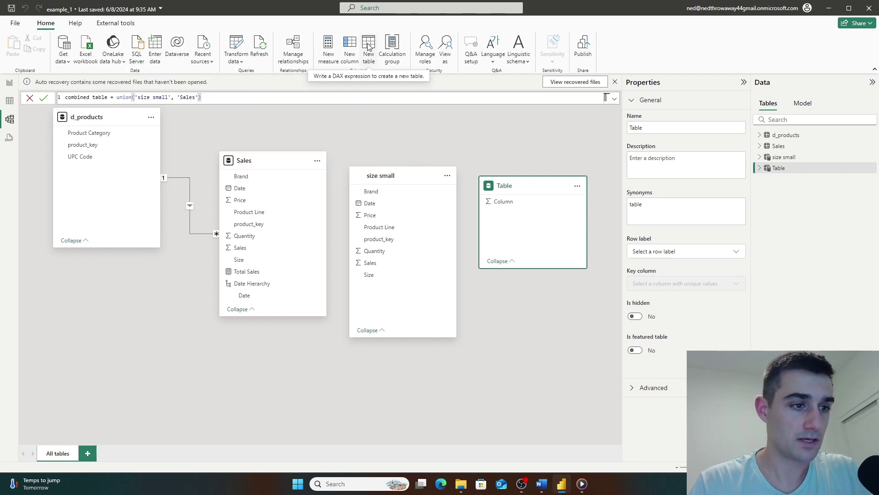
pyautogui.click(43, 97)
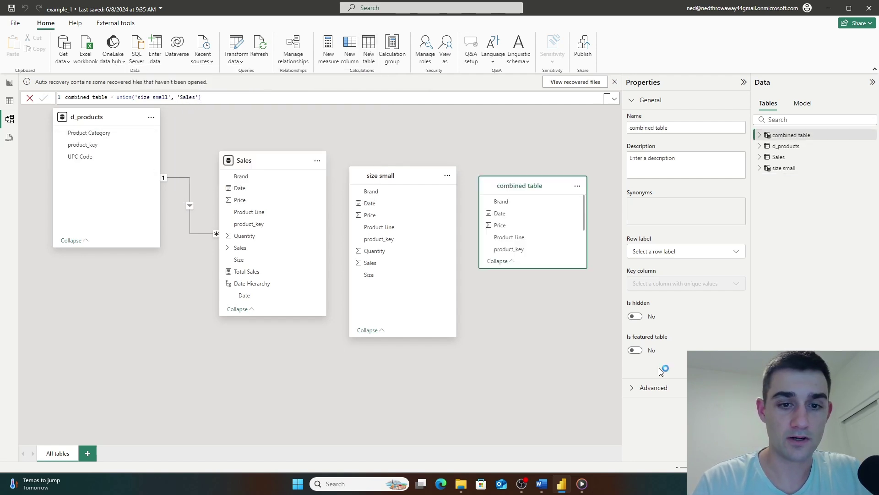
# Step: Examine the combined table's rows and compare them with those of the Sales and size small tables
pyautogui.click(9, 101)
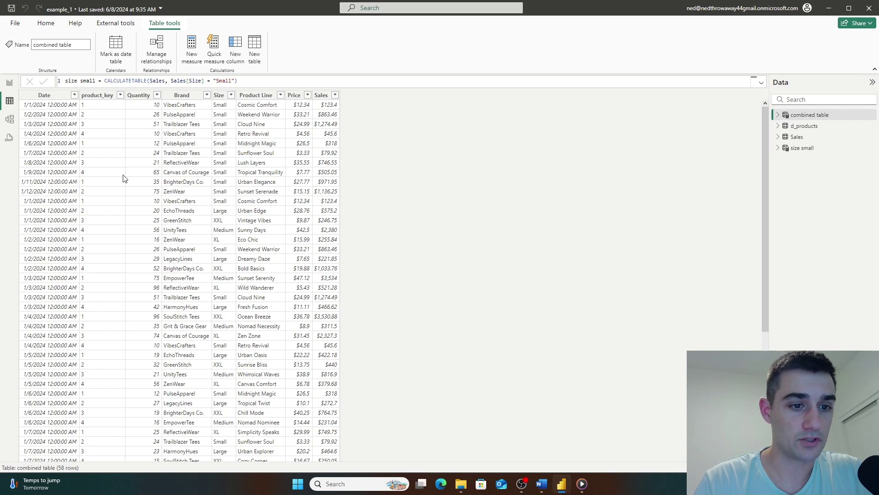
pyautogui.click(805, 137)
pyautogui.click(809, 149)
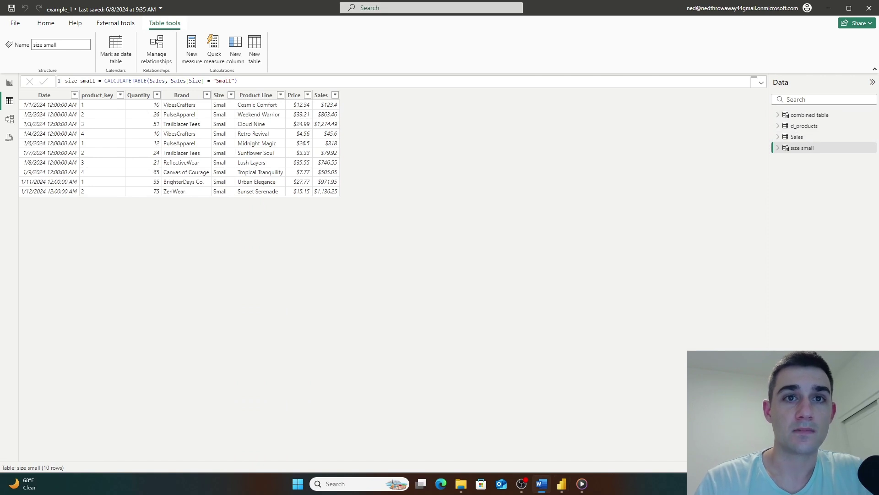
pyautogui.click(8, 136)
pyautogui.click(9, 119)
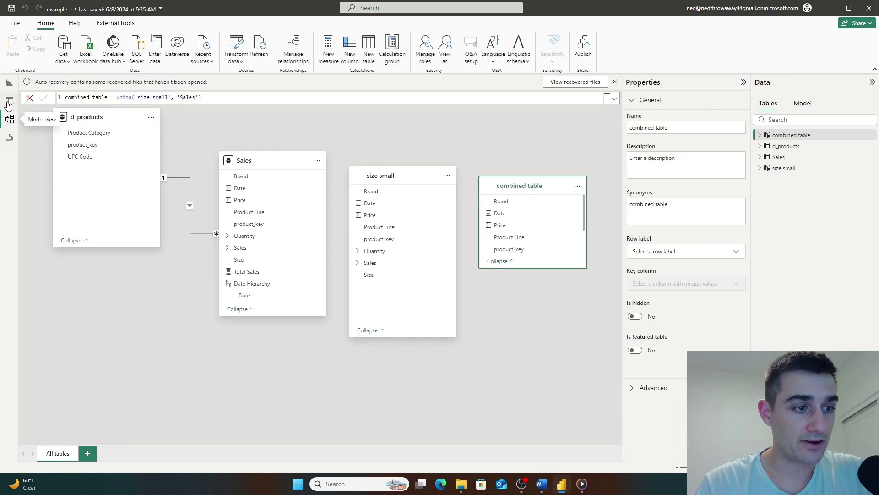
pyautogui.click(10, 103)
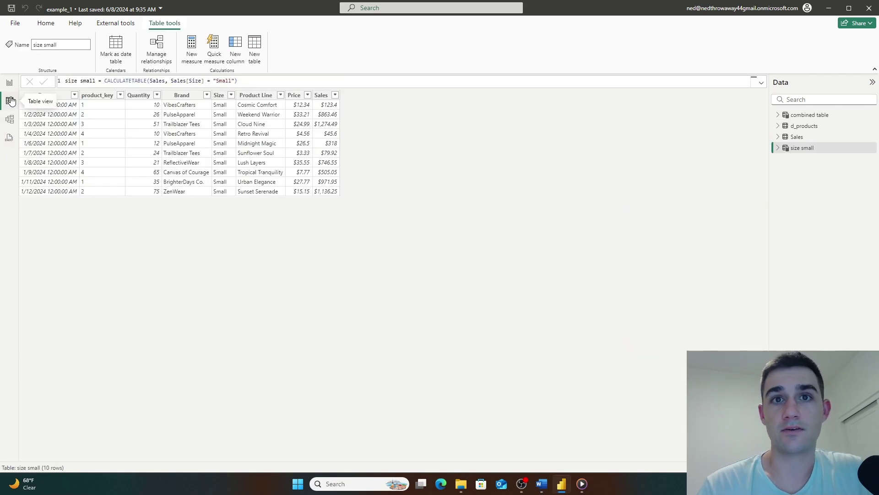
pyautogui.click(9, 119)
pyautogui.click(9, 103)
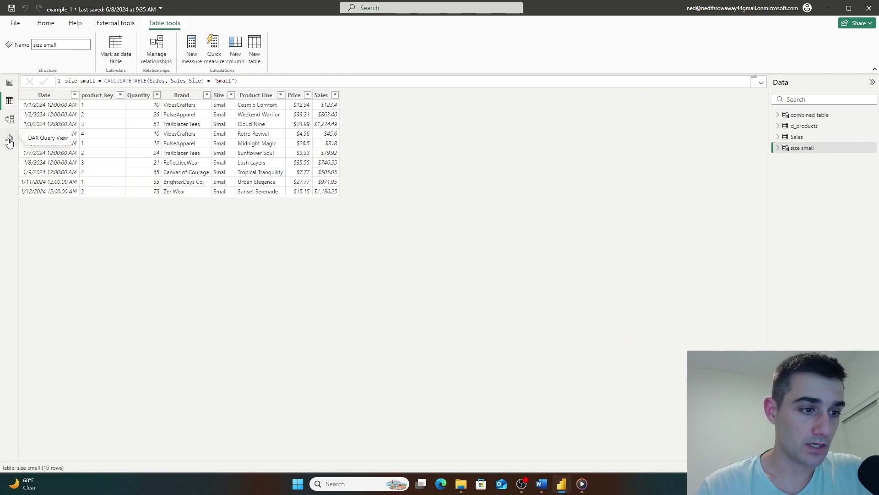
# Step: Add another calculated table in the model view, named "summarized sales", and start its formula with the SUMMARIZE function
pyautogui.click(9, 120)
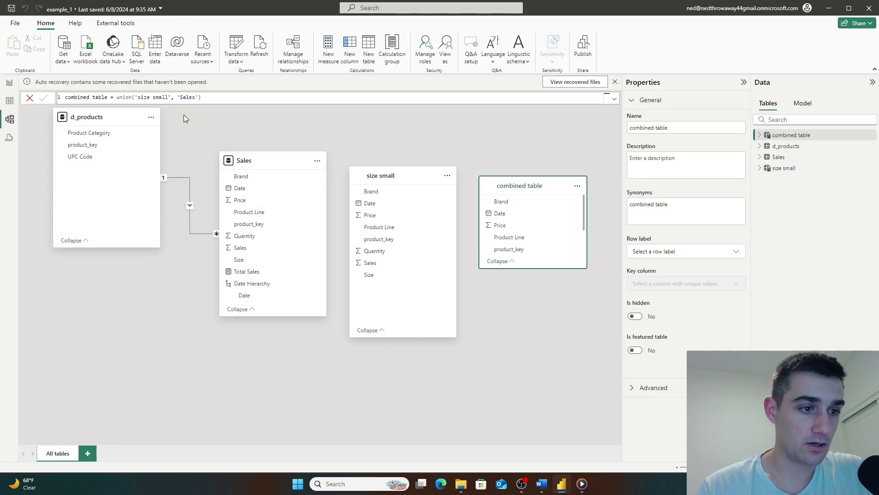
pyautogui.click(369, 45)
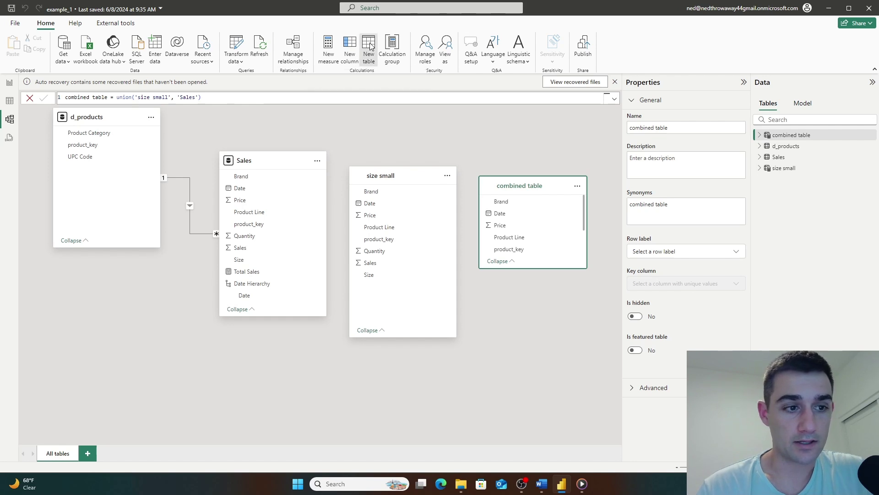
pyautogui.write('su')
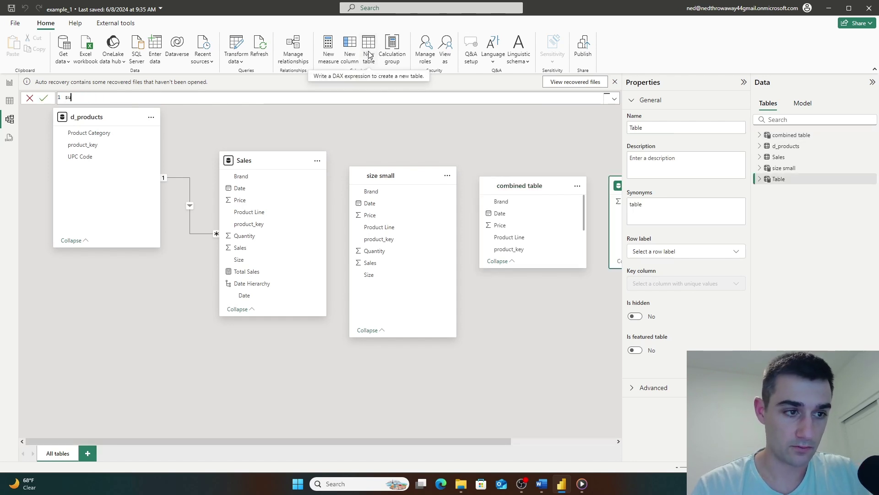
pyautogui.write('mmarized s')
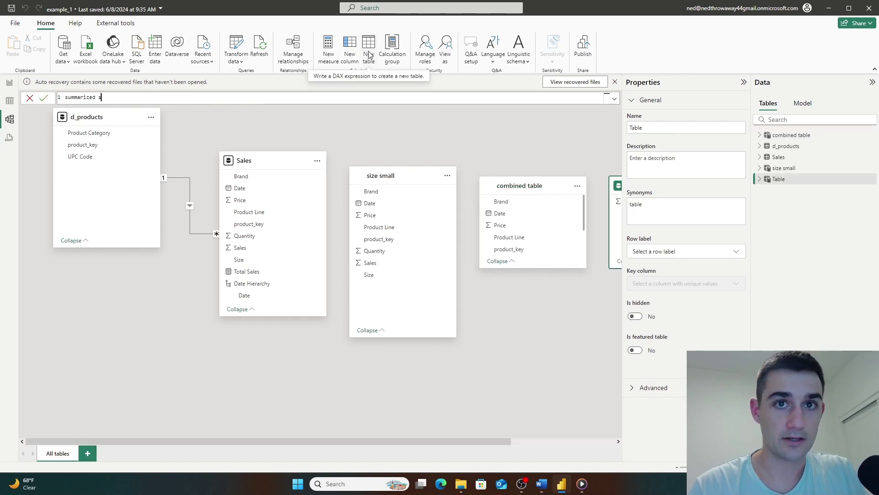
pyautogui.write('ales = summar')
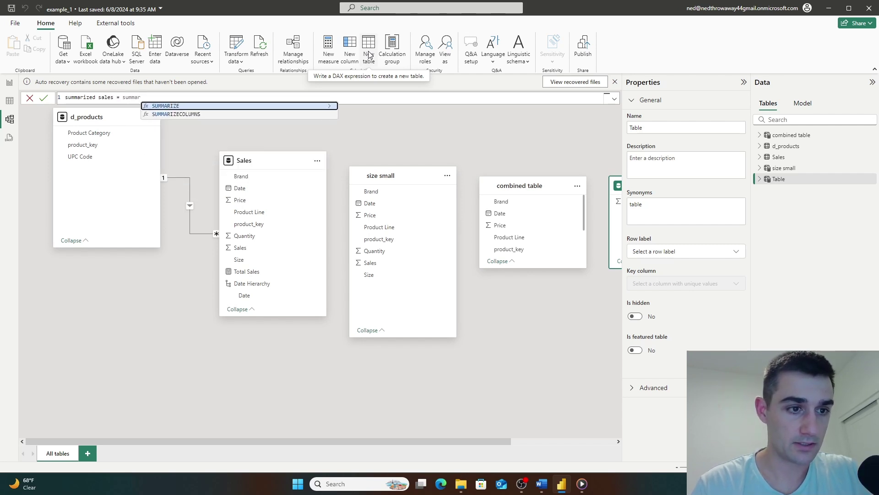
pyautogui.press('Tab')
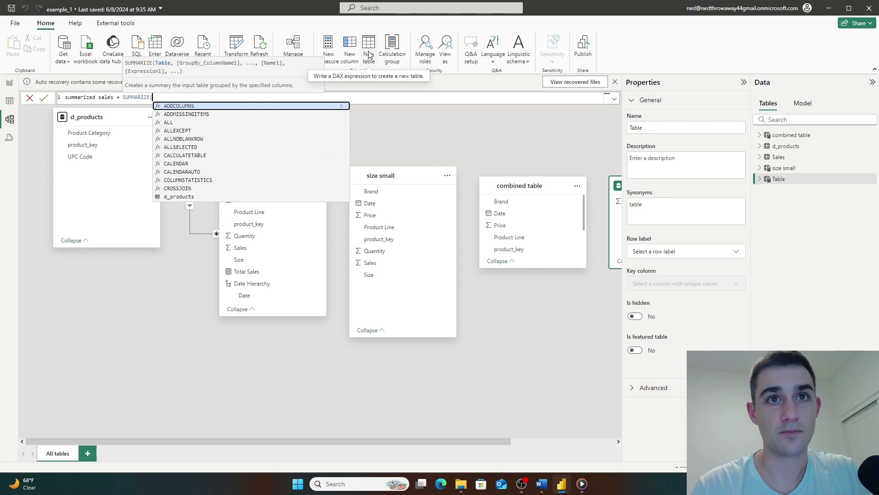
# Step: Set Sales as the table to summarize and [Year] as the grouping column in the SUMMARIZE formula
pyautogui.write('Sales')
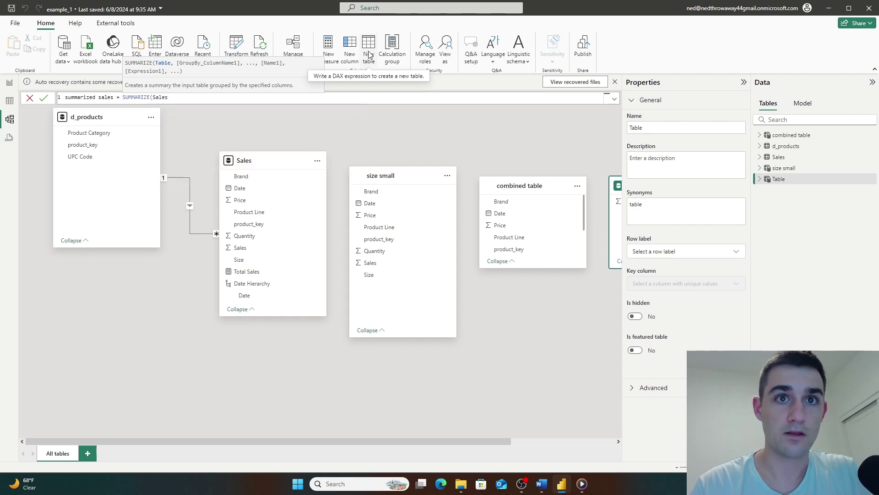
pyautogui.write(',')
pyautogui.press('Down')
pyautogui.press('Down')
pyautogui.press('Down')
pyautogui.press('Down')
pyautogui.press('Down')
pyautogui.press('Down')
pyautogui.press('Tab')
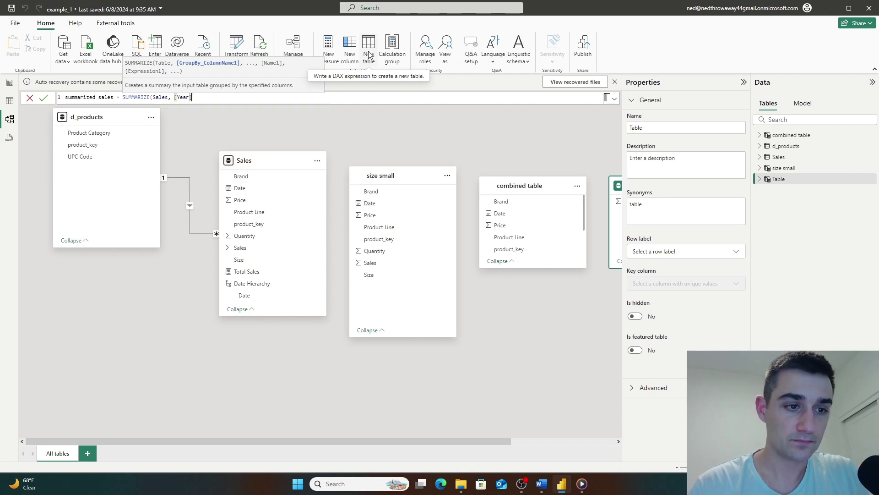
# Step: Add a "Total Sales" column computed as sum(Sales[Sales]) to the SUMMARIZE formula and commit the table definition
pyautogui.write(', ')
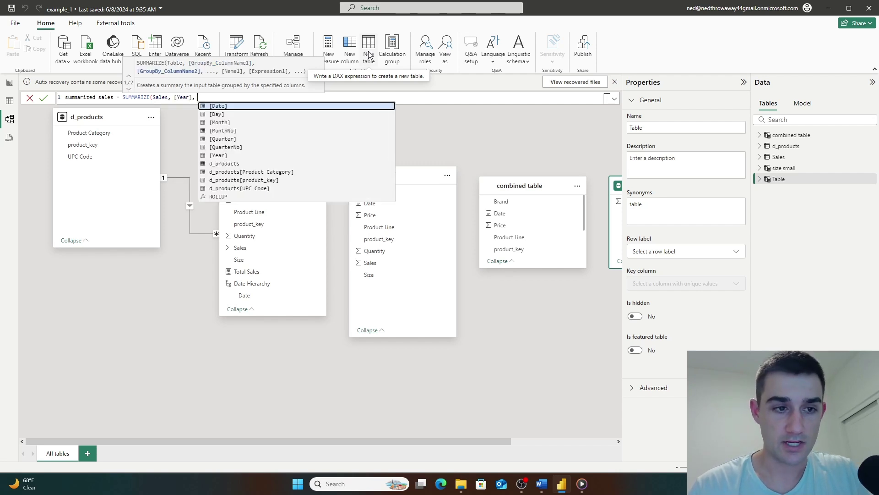
pyautogui.write('""Total Sales')
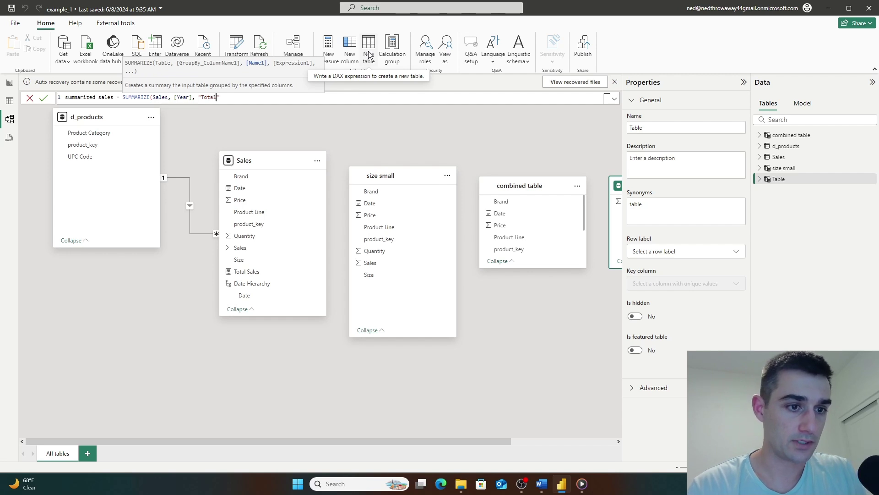
pyautogui.write('", ')
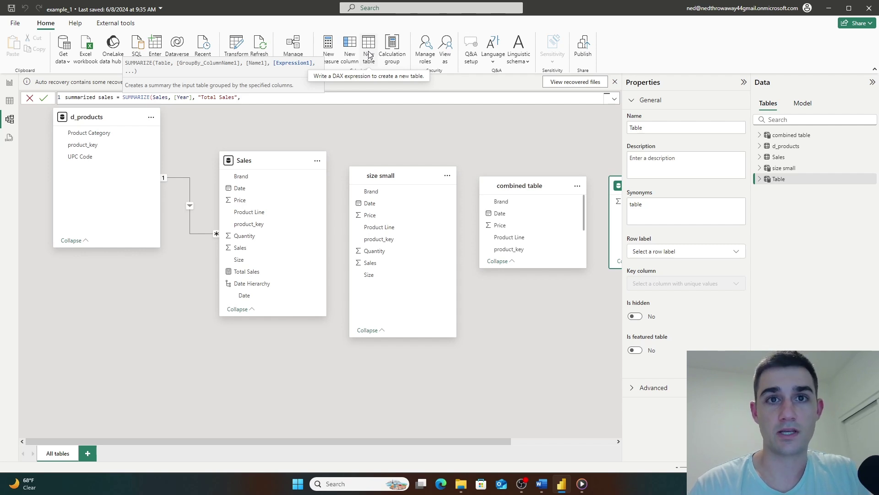
pyautogui.write('sum(s')
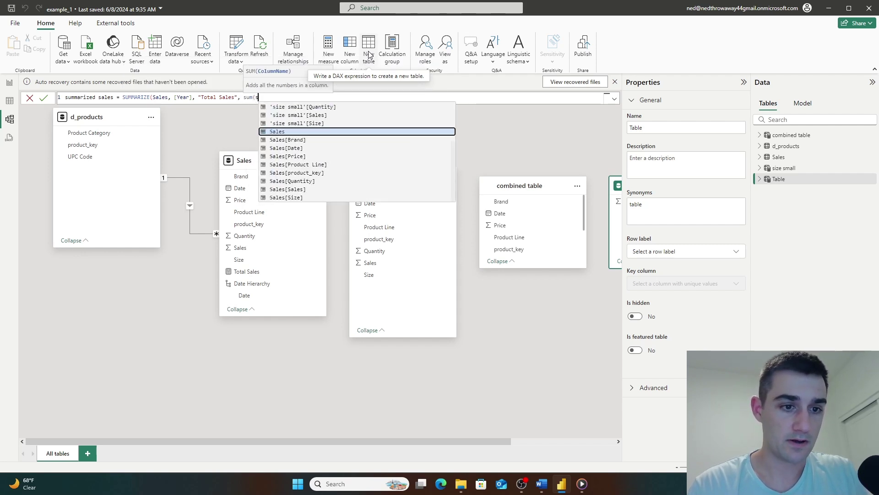
pyautogui.write('ales')
pyautogui.press('Down')
pyautogui.press('Down')
pyautogui.press('Down')
pyautogui.press('Down')
pyautogui.press('Down')
pyautogui.press('Down')
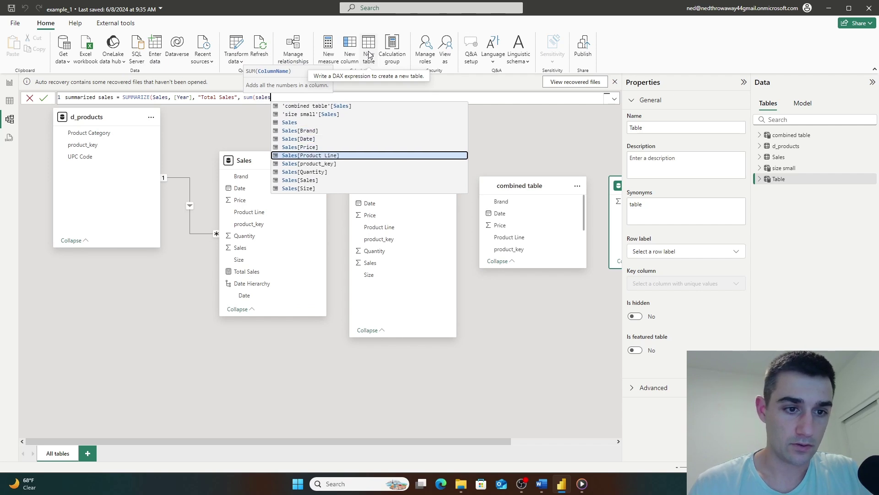
pyautogui.press('Down')
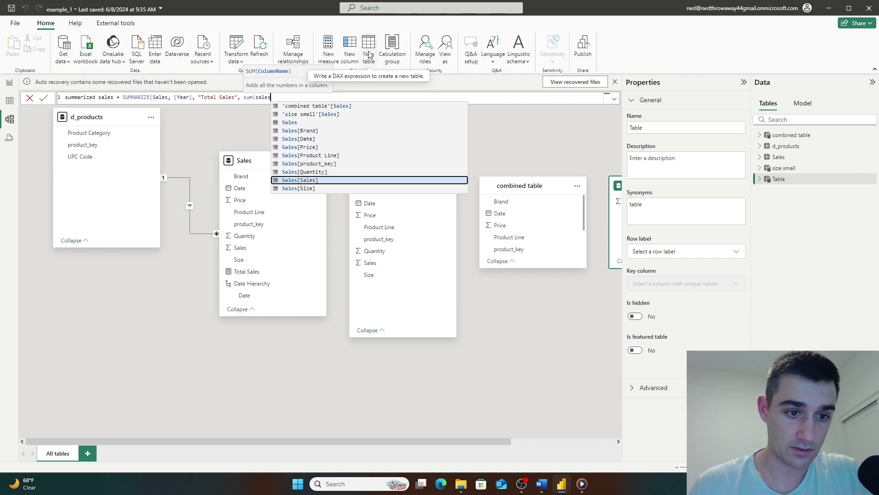
pyautogui.press('Tab')
pyautogui.write('))')
pyautogui.click(44, 97)
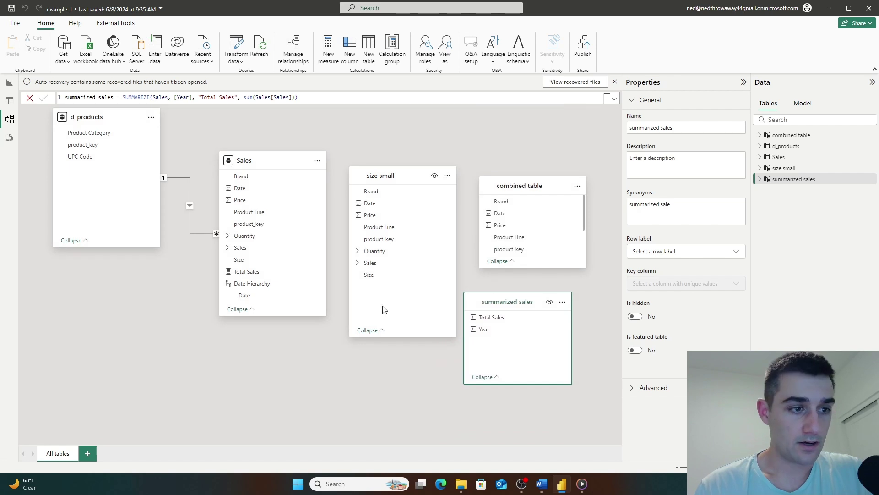
# Step: Review the rows of the summarized sales, size small and combined tables, and highlight the SUMMARIZE expression in the summarized sales formula
pyautogui.click(9, 101)
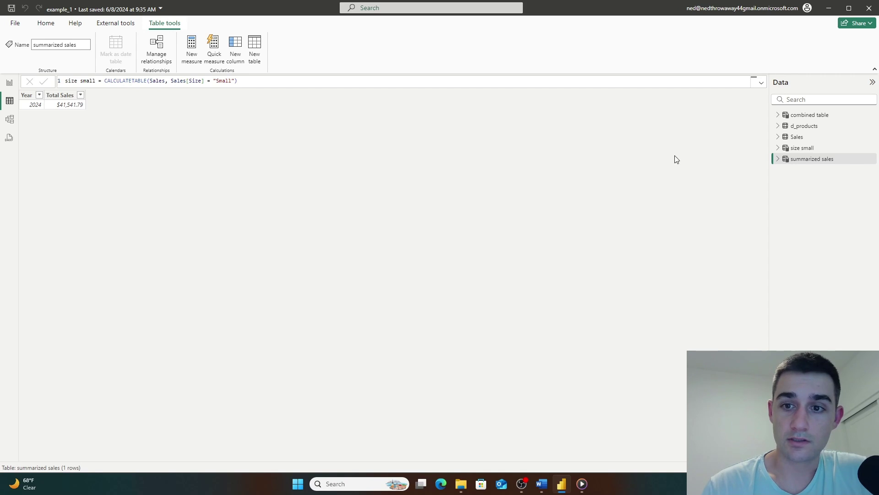
pyautogui.click(798, 149)
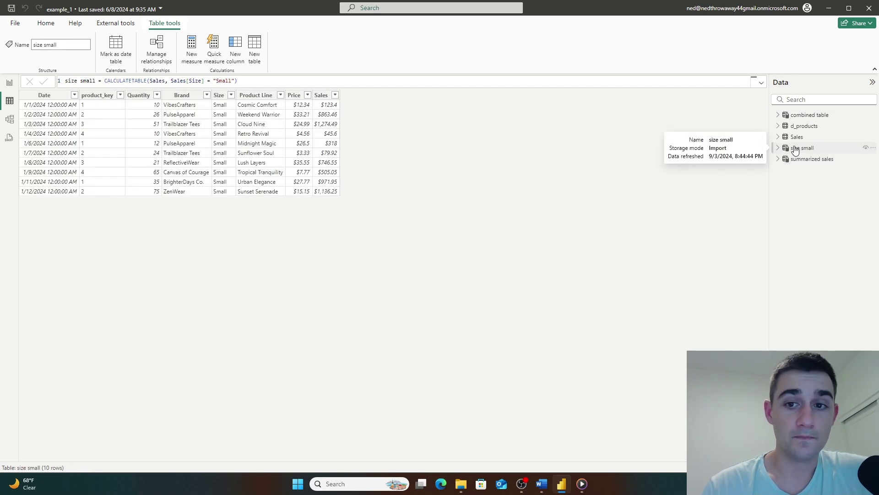
pyautogui.click(808, 118)
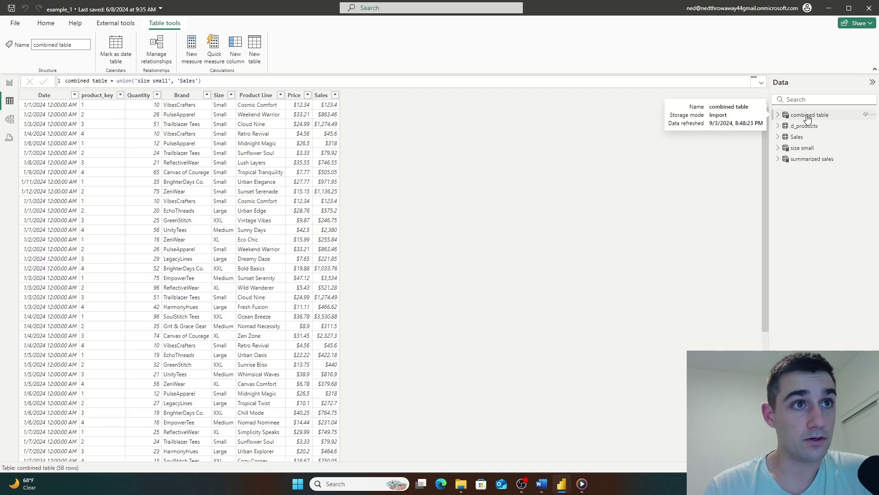
pyautogui.click(816, 159)
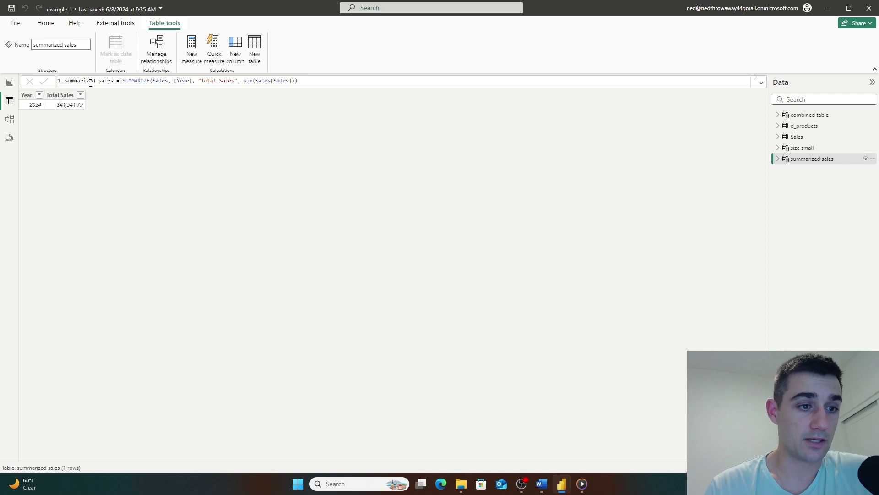
pyautogui.click(122, 82)
pyautogui.hotkey('shift', 'End')
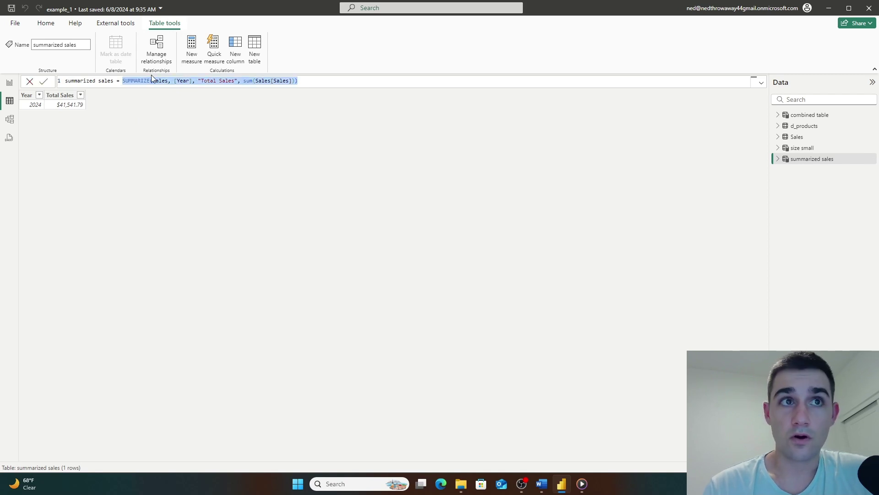